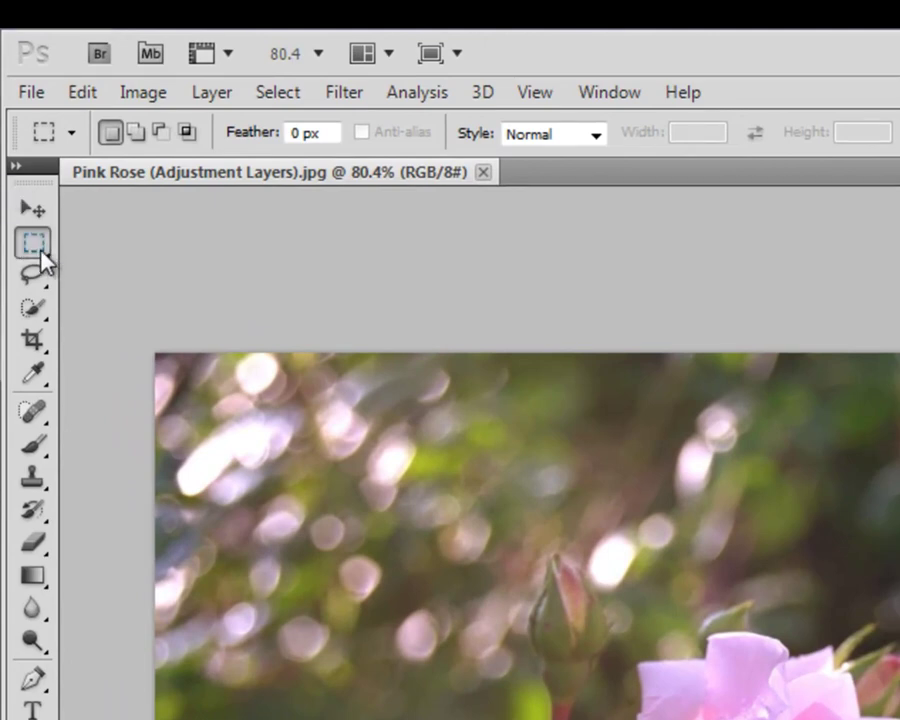
Step: Draw a rectangular marquee selection around the rose, then deselect it
left_click(42, 258)
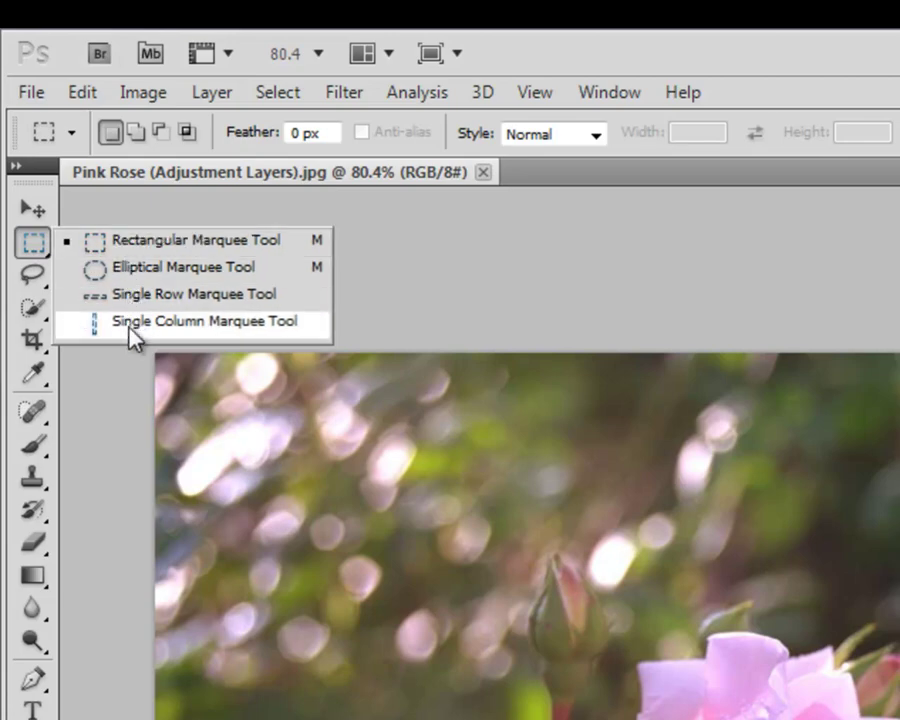
left_click(130, 248)
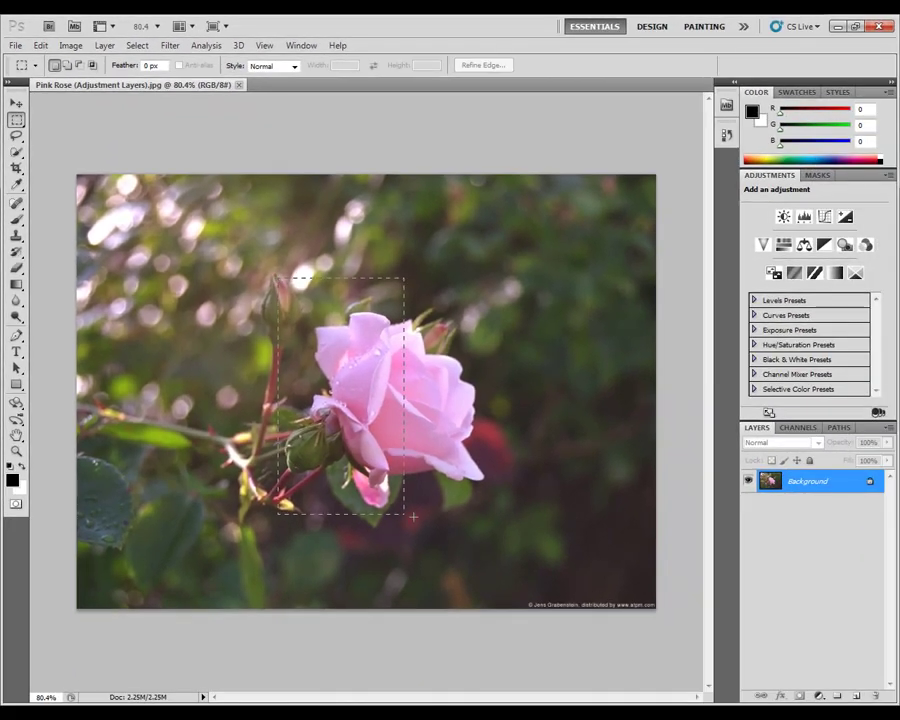
left_click_drag(413, 516, 521, 520)
mouse_move(563, 550)
left_mouse_down()
mouse_move(542, 532)
mouse_move(554, 540)
left_mouse_up()
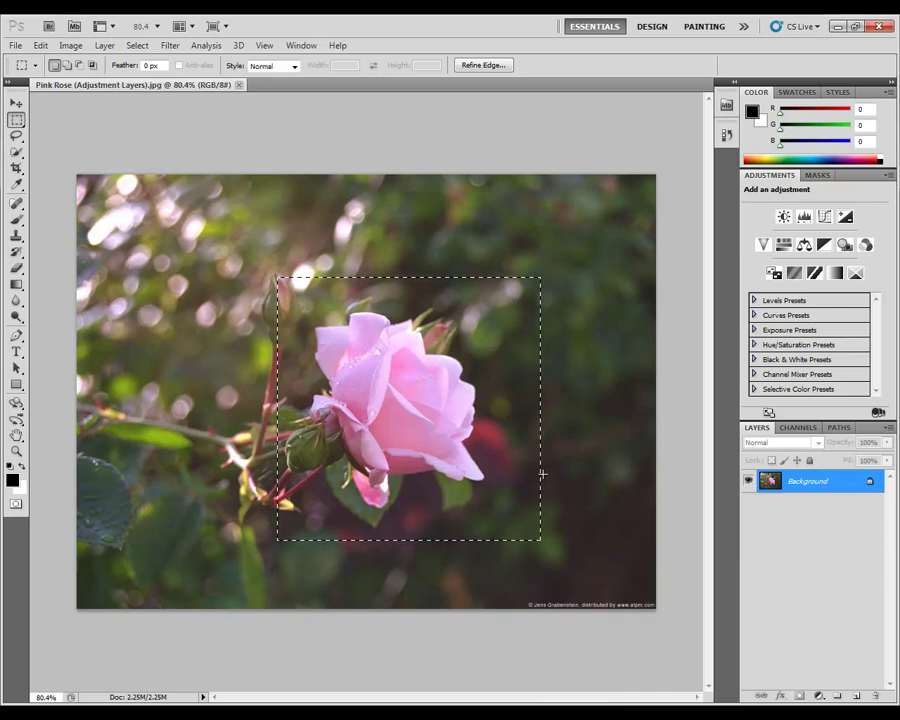
key("ctrl+d")
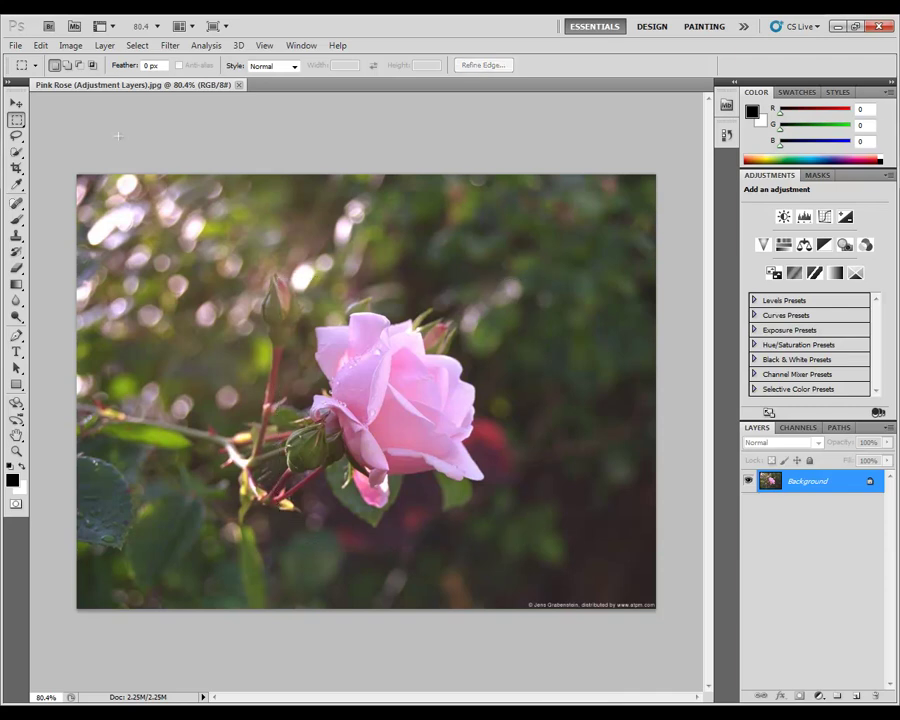
Step: Switch to the Elliptical Marquee, draw an ellipse around the rose, then deselect it
left_click(16, 122)
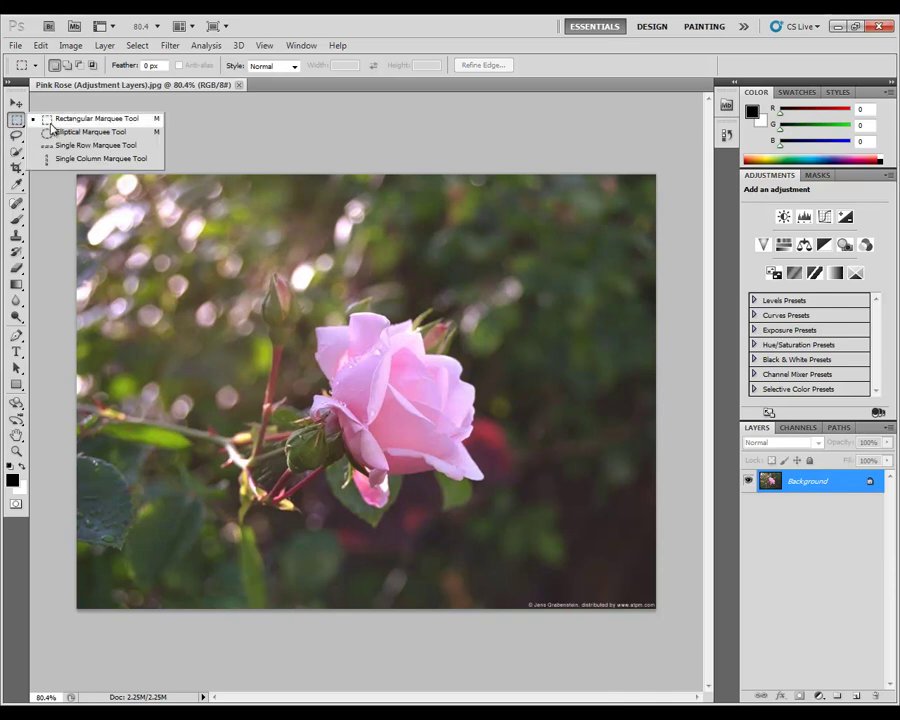
left_click(56, 133)
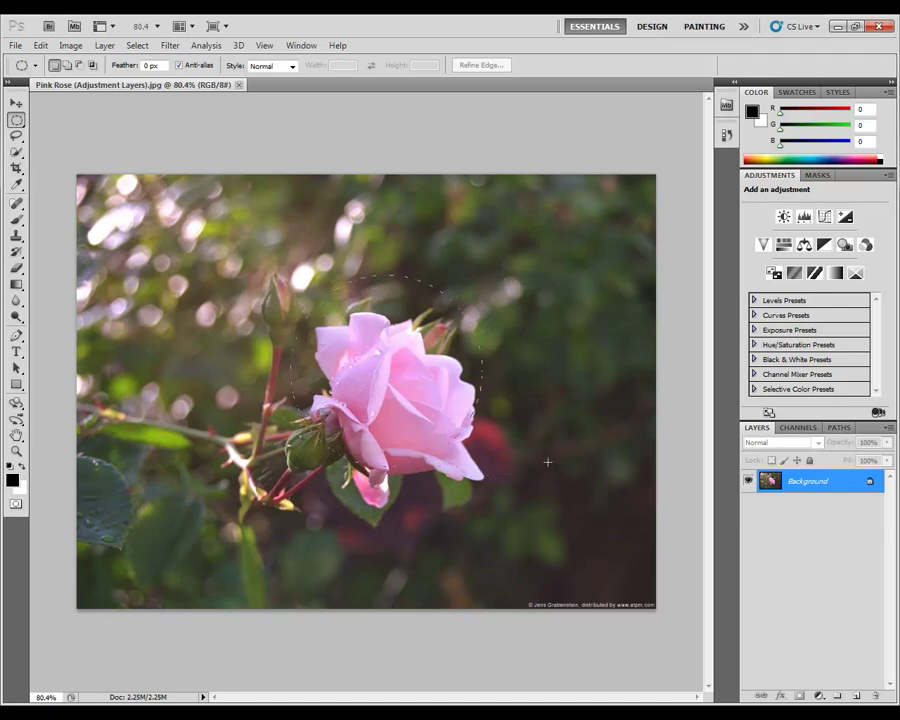
left_click_drag(578, 515, 600, 539)
key("ctrl+d")
Step: Select a one-pixel row above the rose with Single Row Marquee, zoom in and out, then deselect
left_click(16, 122)
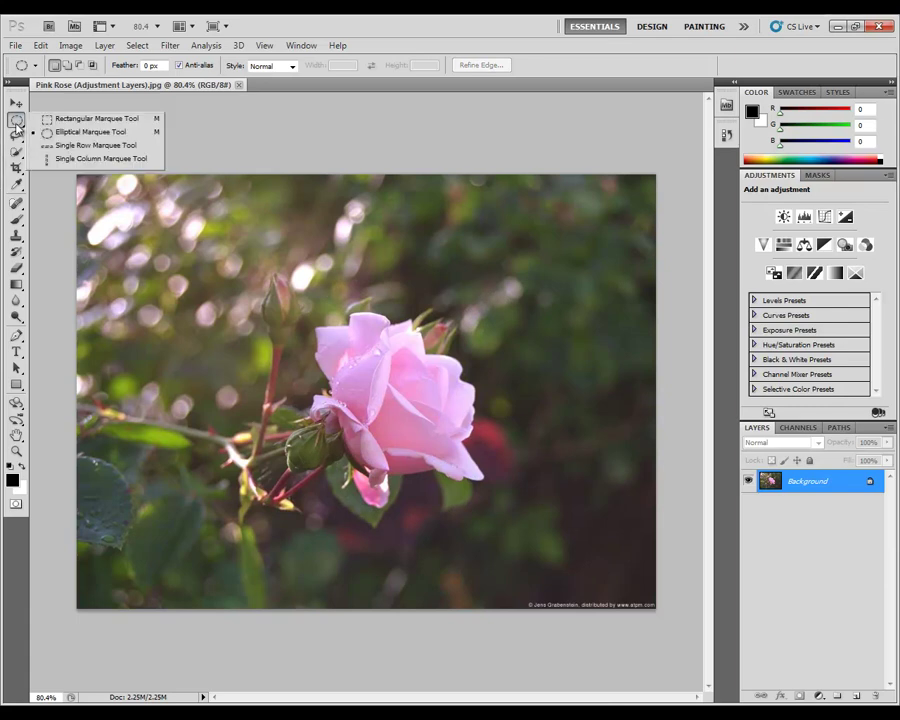
left_click(82, 146)
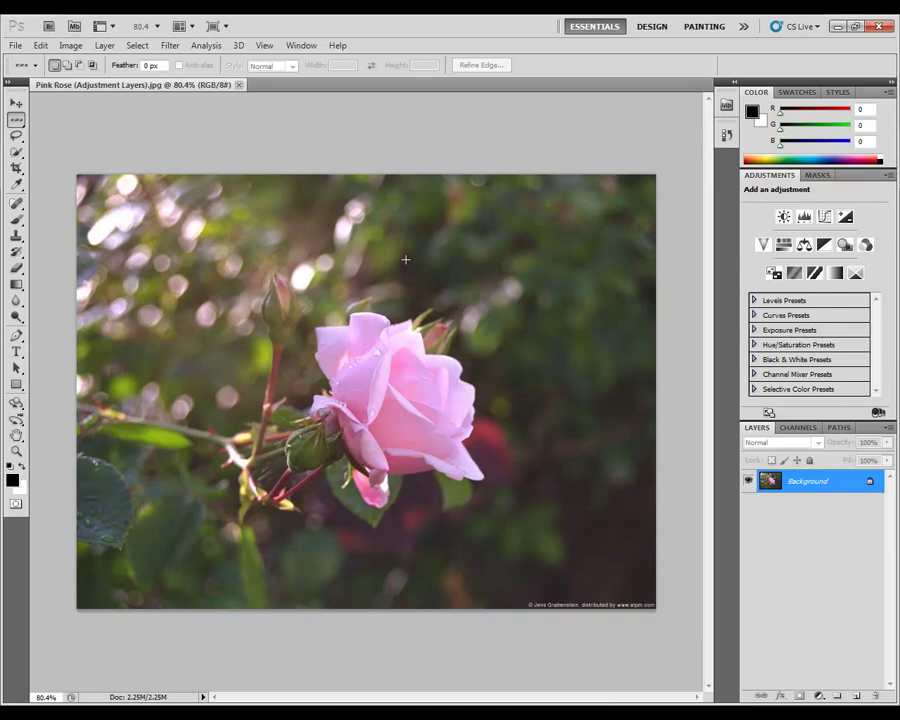
left_click(406, 258)
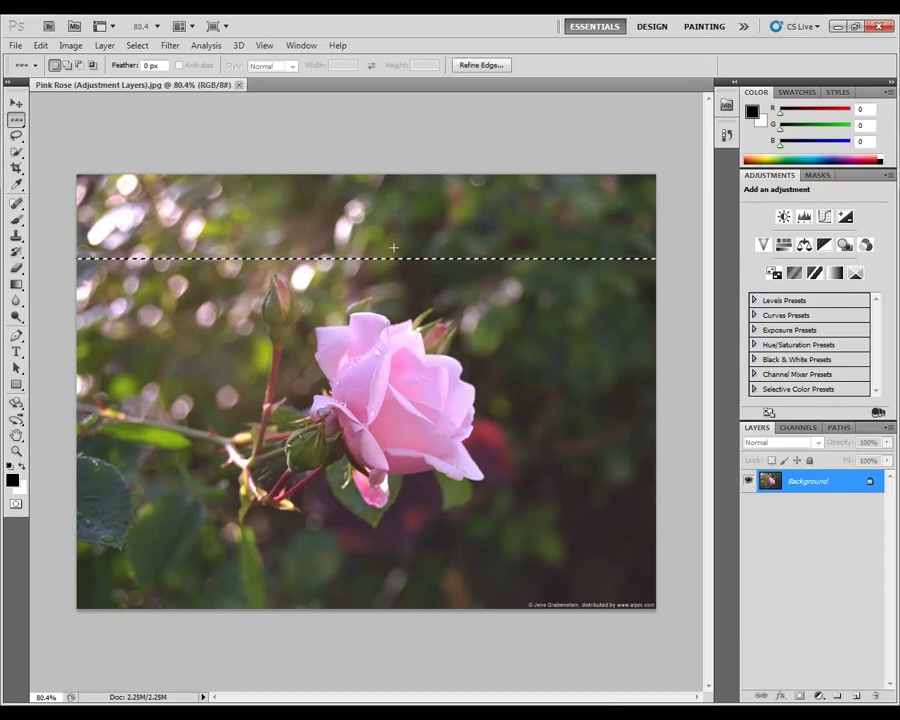
key("alt")
scroll(391, 270, "up", 15)
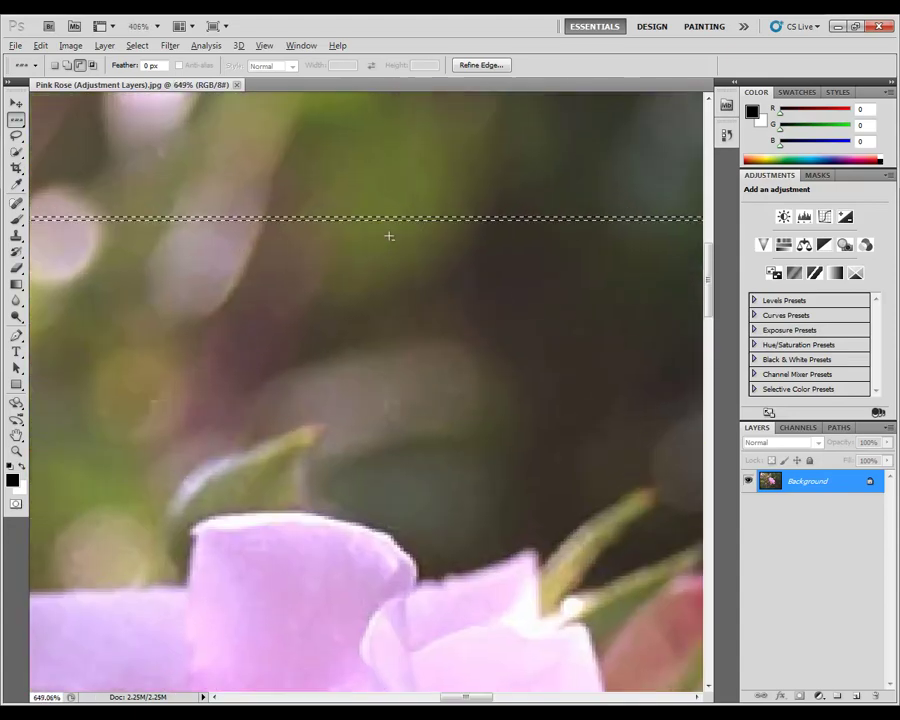
scroll(389, 236, "up", 3)
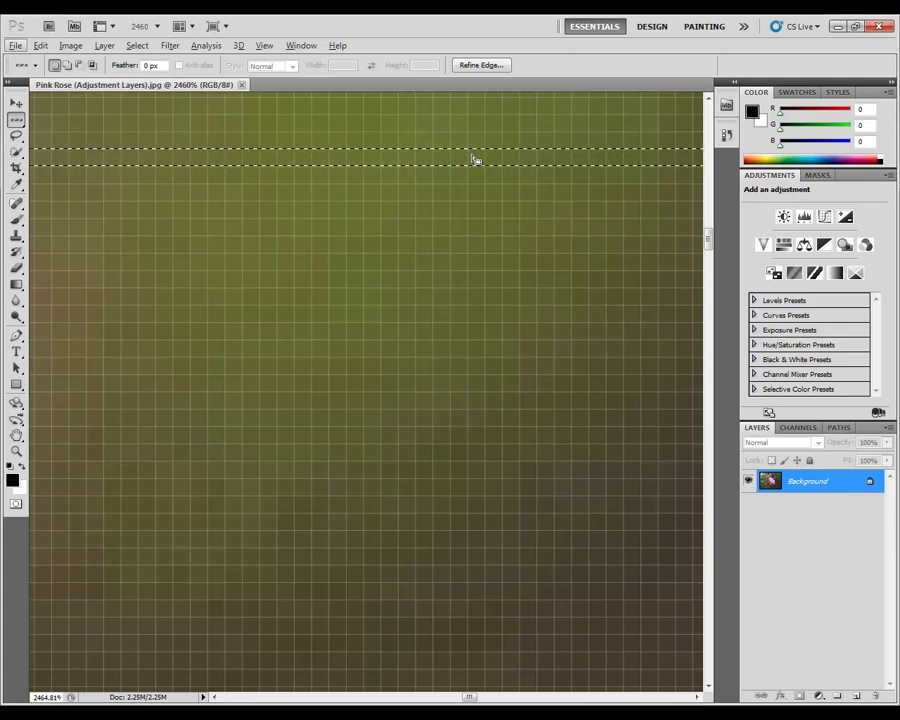
scroll(413, 238, "down", 5)
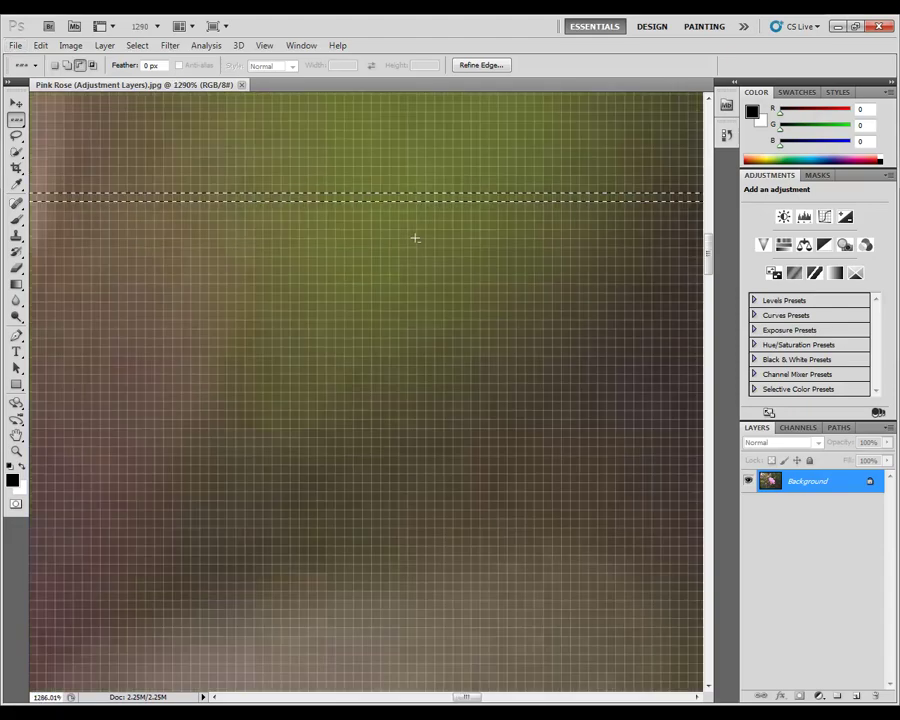
scroll(414, 238, "down", 5)
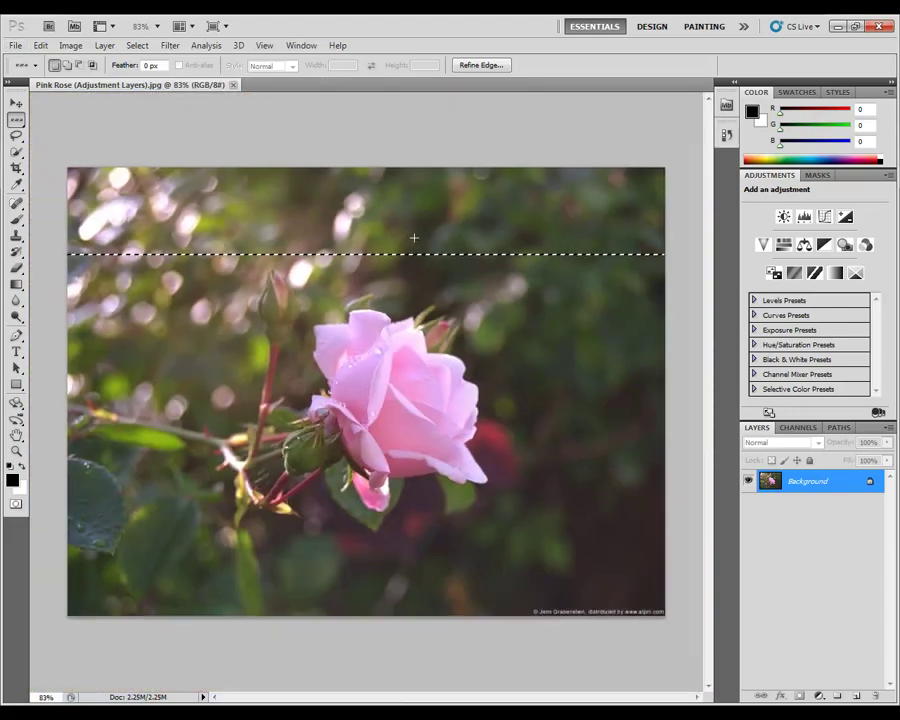
left_click(418, 245)
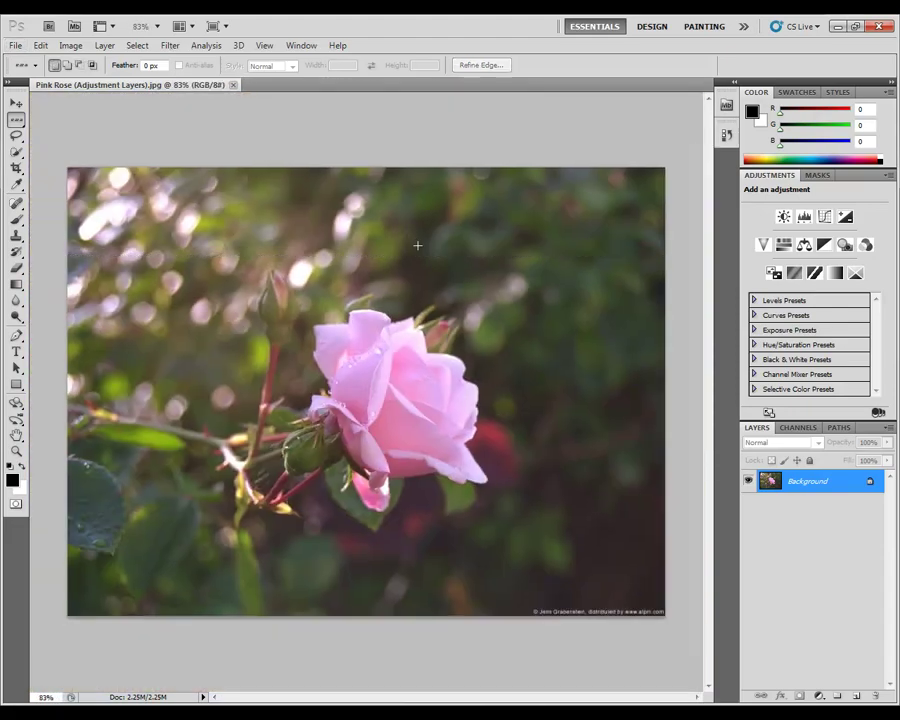
Step: Trace a freehand Lasso selection around the rose, then deselect it with Ctrl+D
left_click(16, 137)
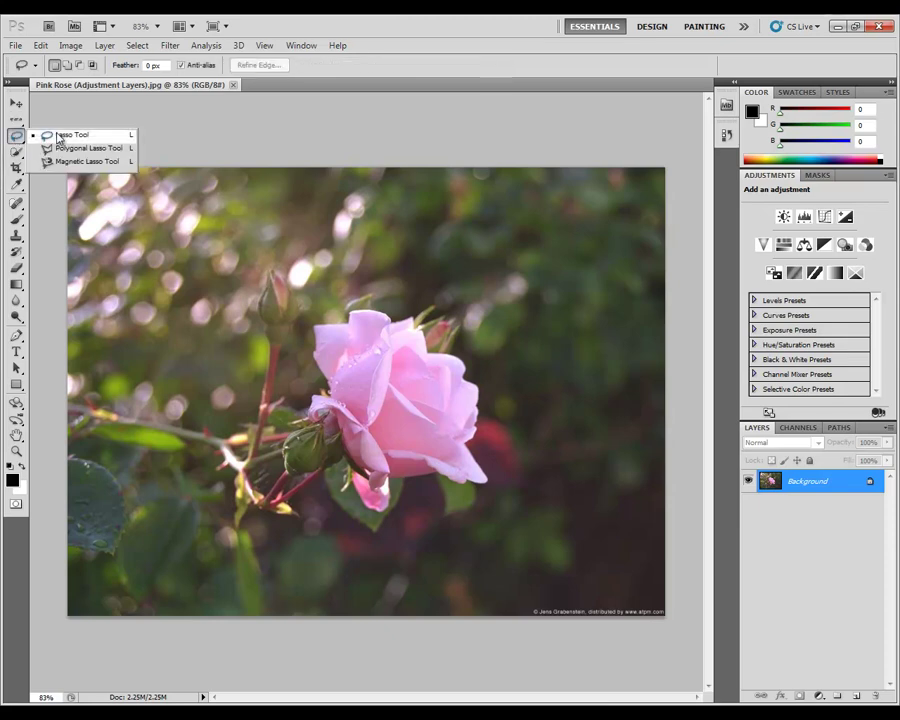
left_click(60, 135)
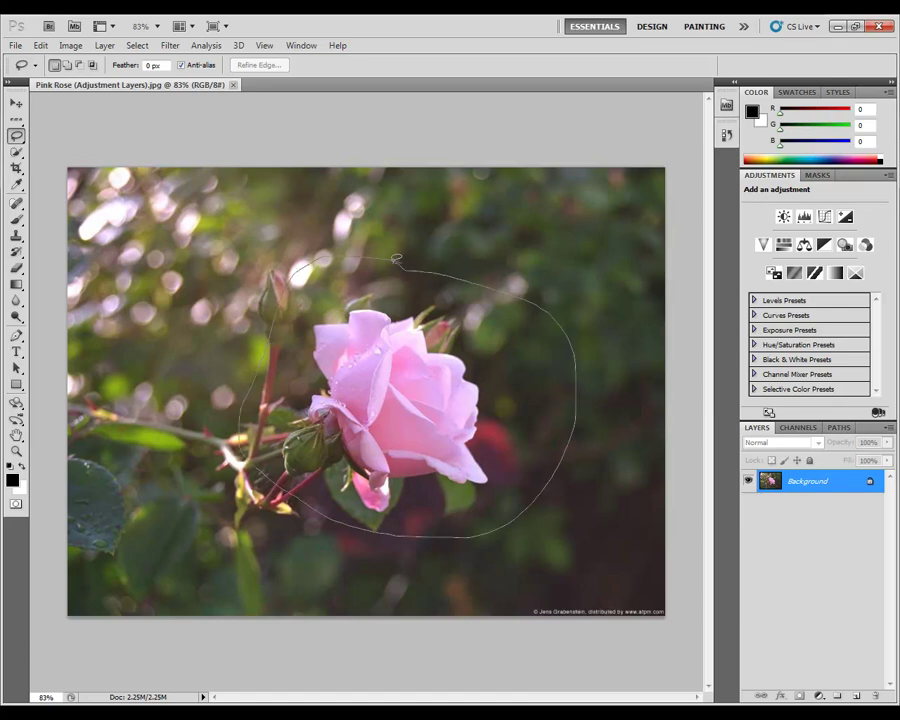
left_click_drag(388, 257, 381, 262)
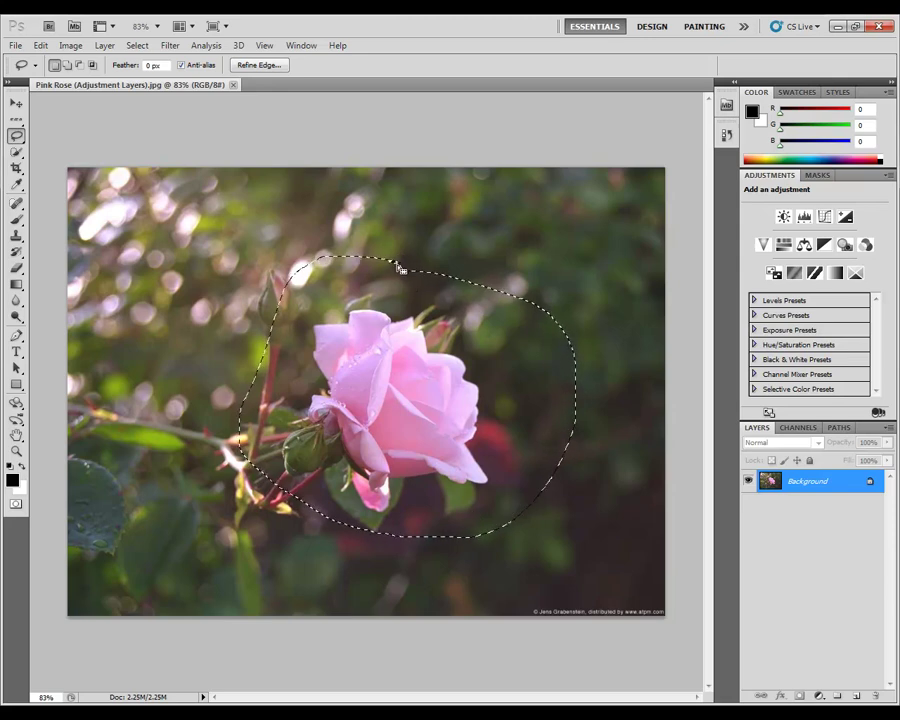
key("ctrl+d")
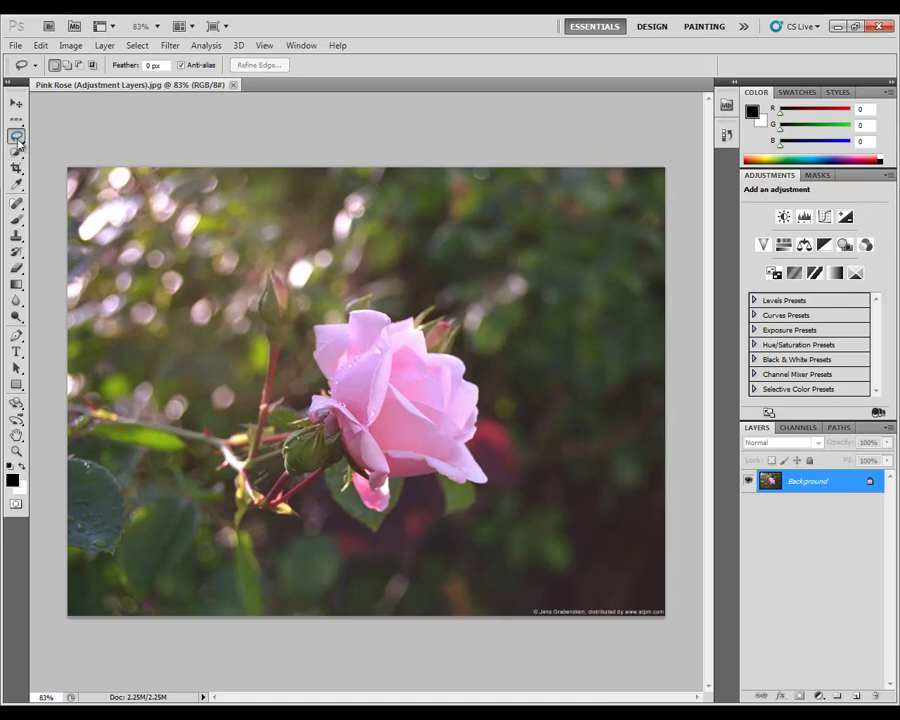
Step: Enclose the rose and its buds with a six-corner Polygonal Lasso selection
left_click(17, 141)
left_click(80, 148)
left_click(305, 295)
left_click(492, 293)
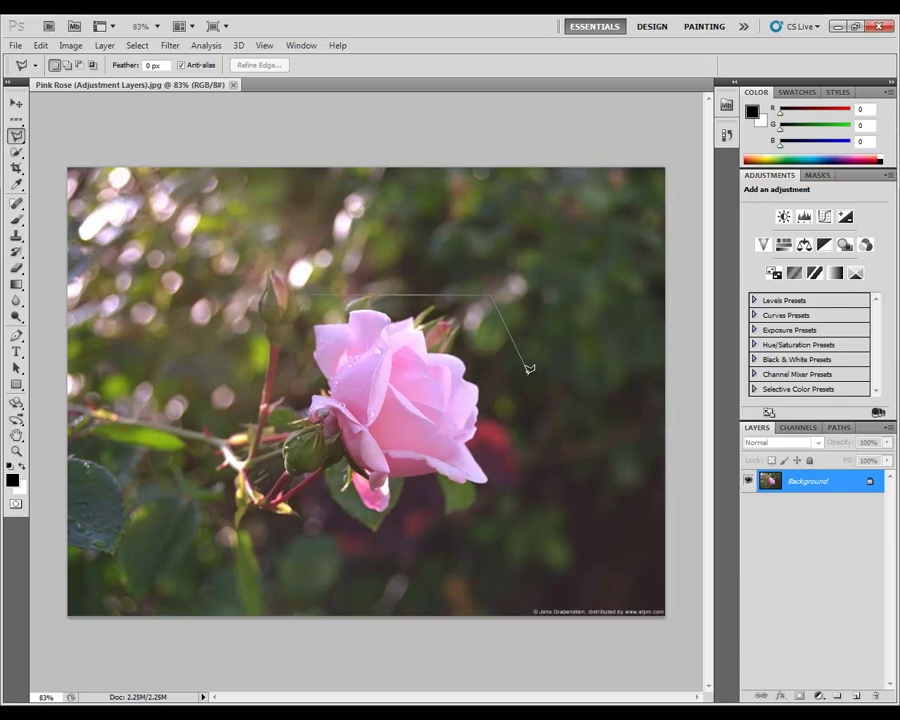
left_click(527, 382)
left_click(511, 511)
left_click(378, 535)
left_click(268, 366)
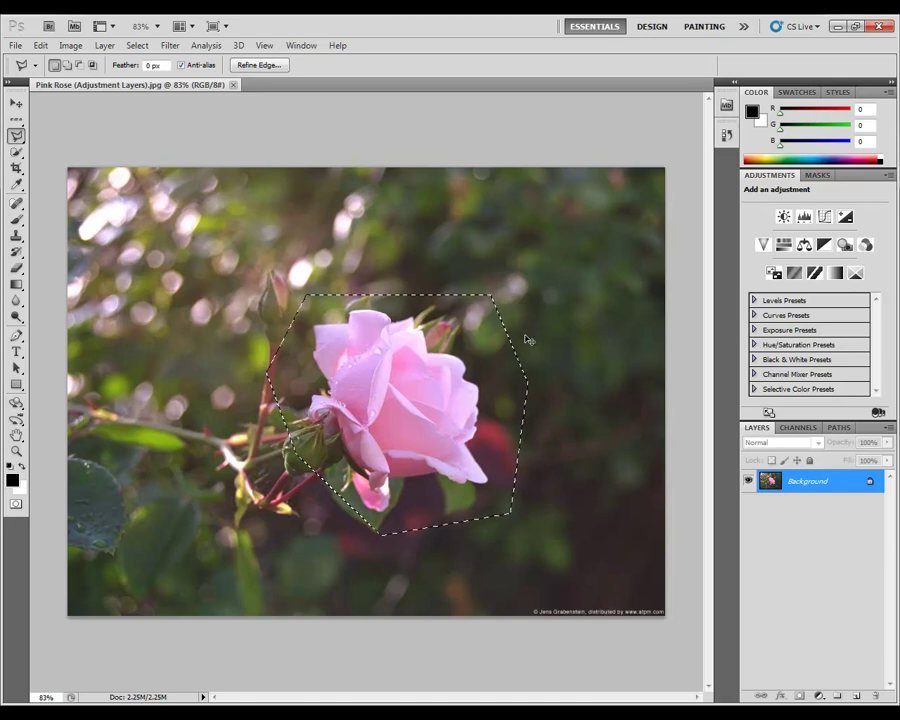
Step: Clear the polygonal selection and trace the rose's petal edges with the Magnetic Lasso
left_click(524, 330)
left_click_drag(20, 137, 72, 164)
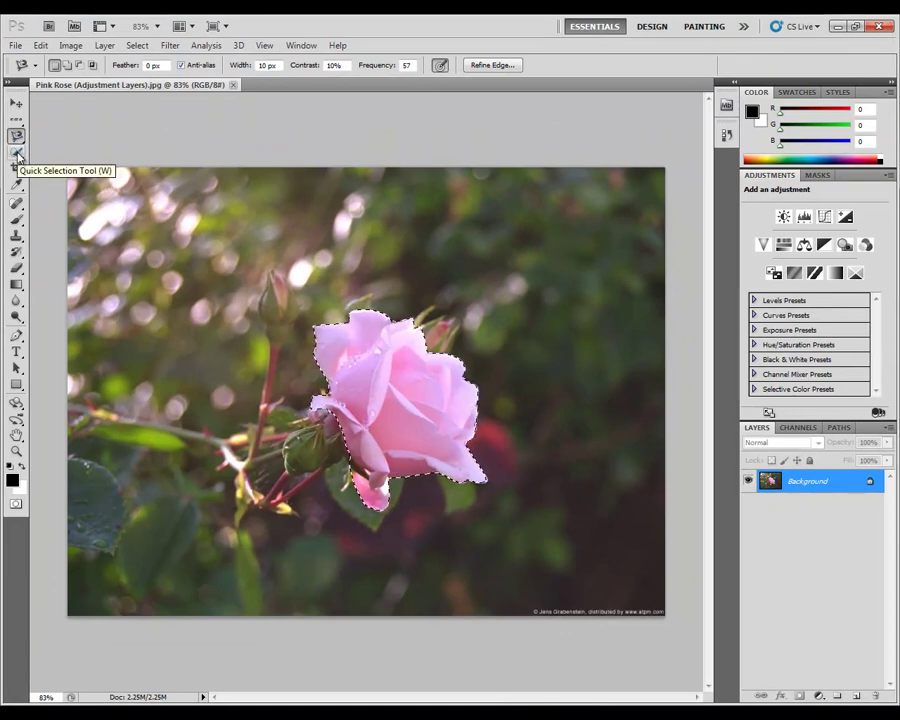
Step: Switch to the Magic Wand and select the rose's pink pixels at default tolerance
left_click(17, 153)
left_click(17, 153)
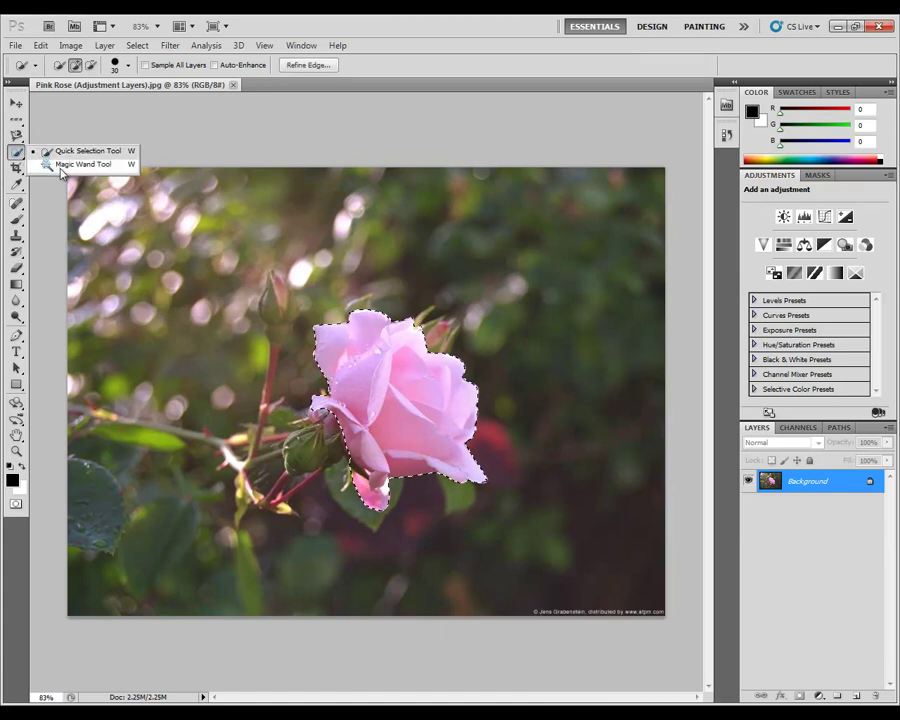
left_click(61, 167)
key("ctrl+d")
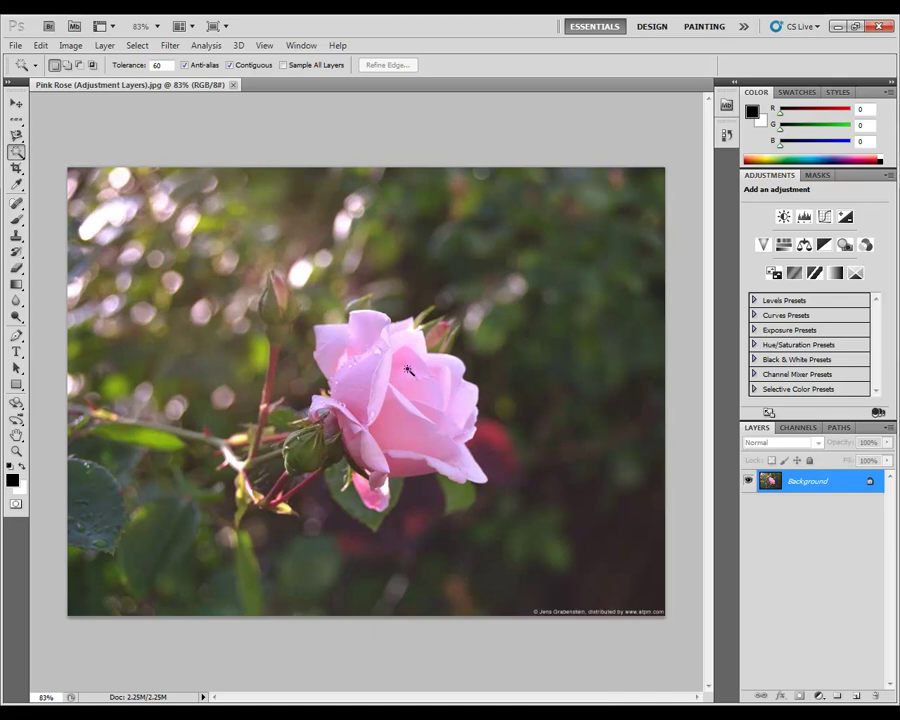
left_click(408, 374)
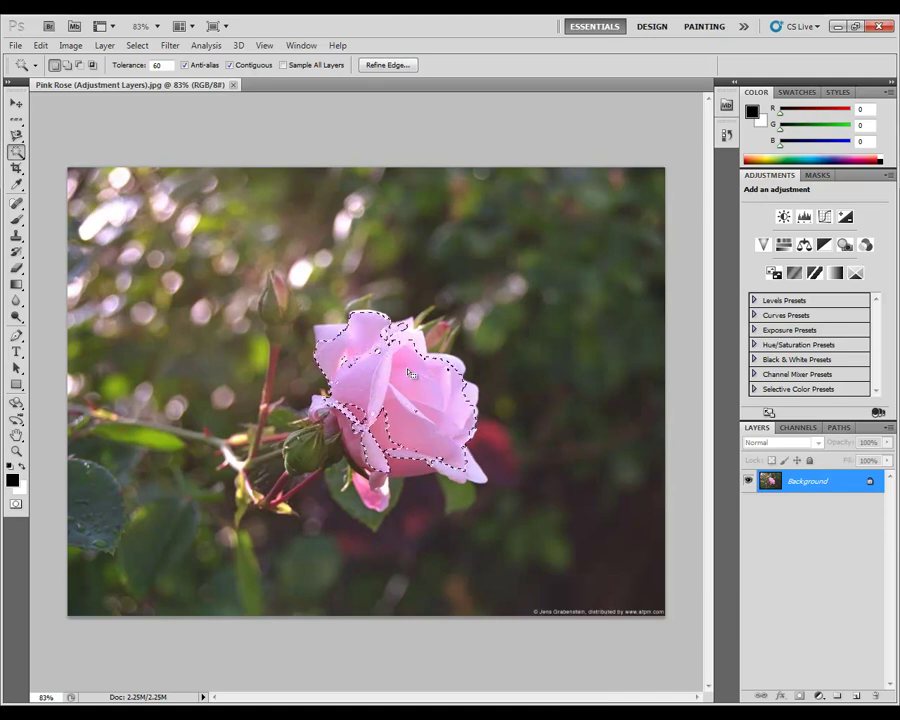
left_click(385, 457, "shift")
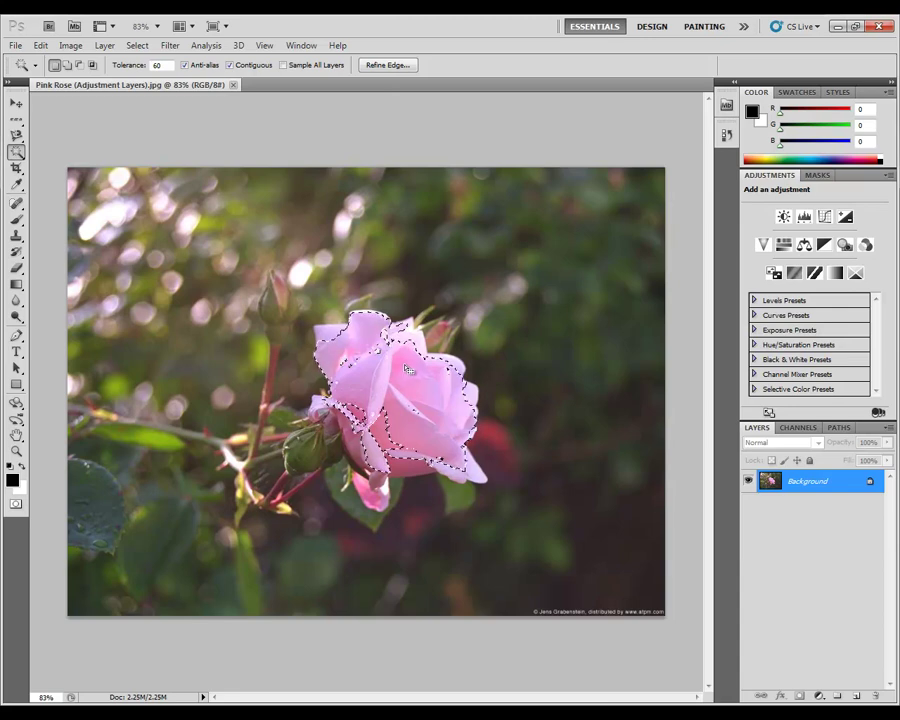
Step: Lower the Magic Wand tolerance to 35 and reselect a pink petal patch
left_click(157, 66)
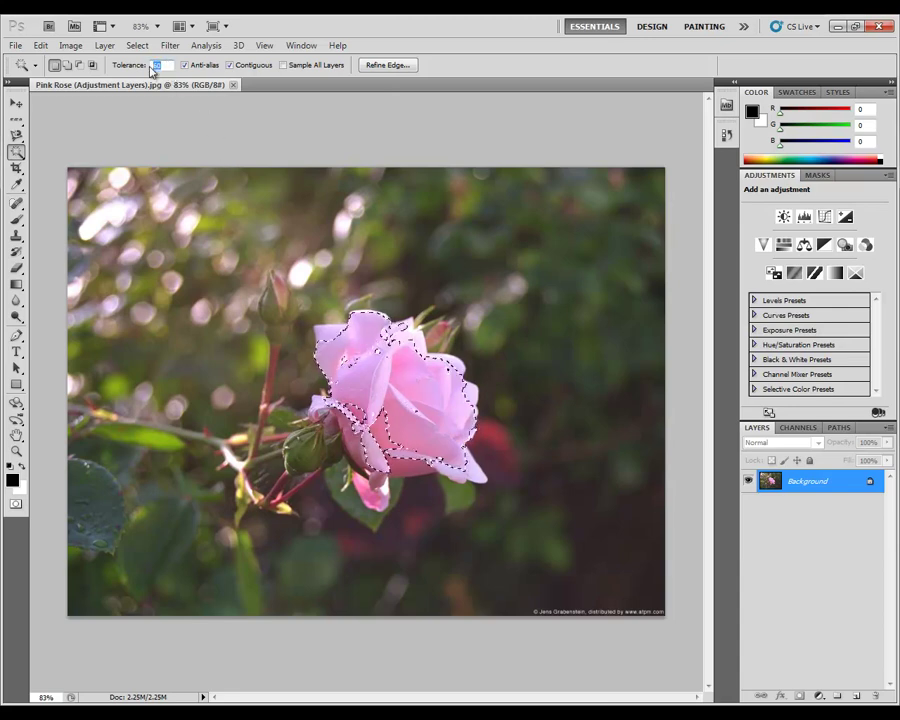
type("35")
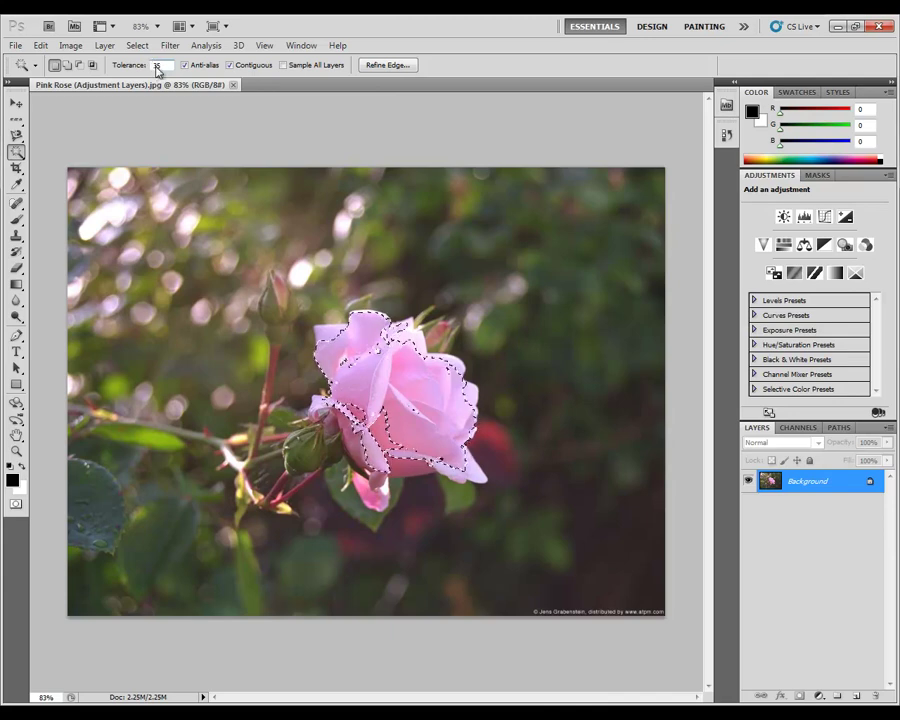
key("ctrl+d")
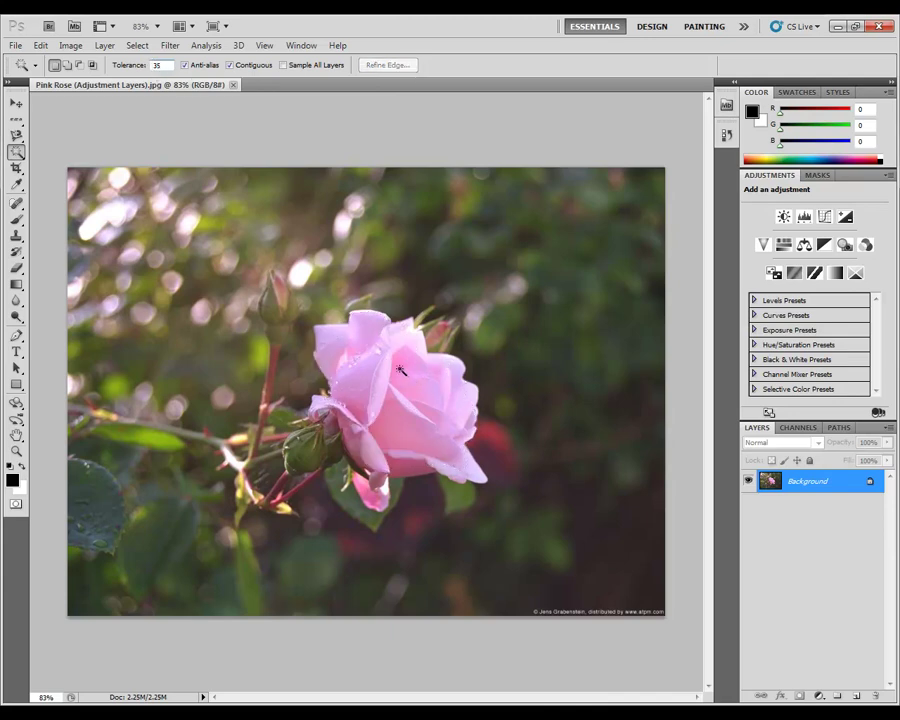
left_click(404, 376)
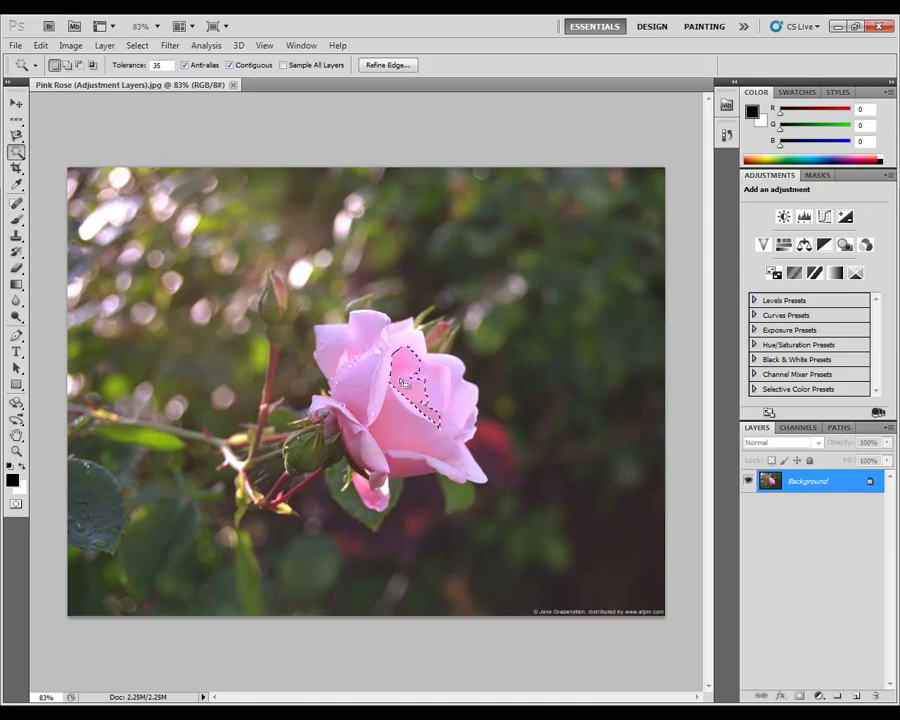
Step: Brush a Quick Selection across the rose's petals, including the lower drooping petal
key("ctrl+d")
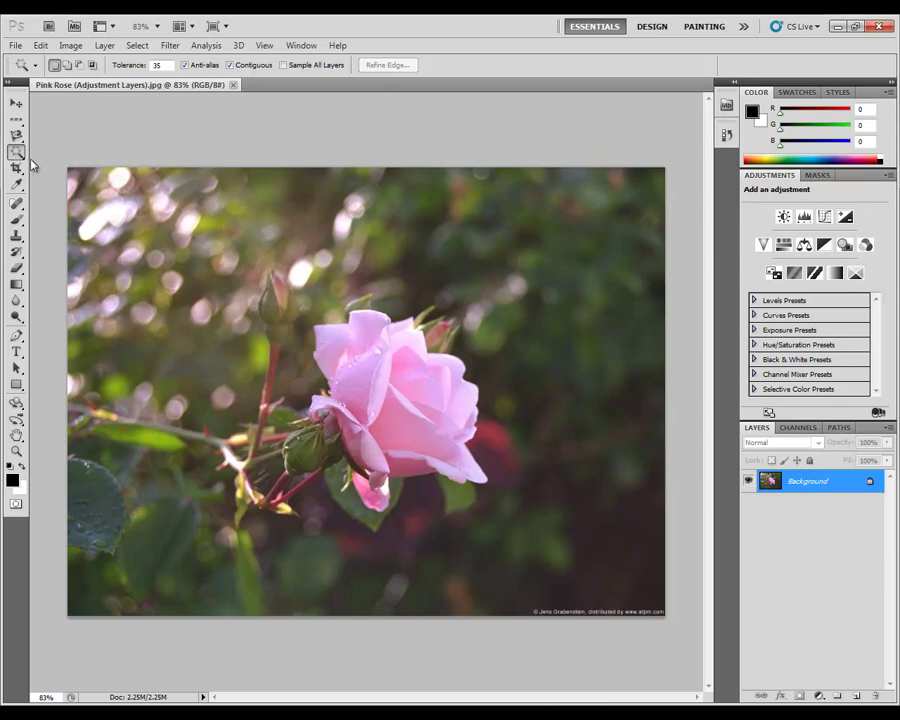
left_click(18, 155)
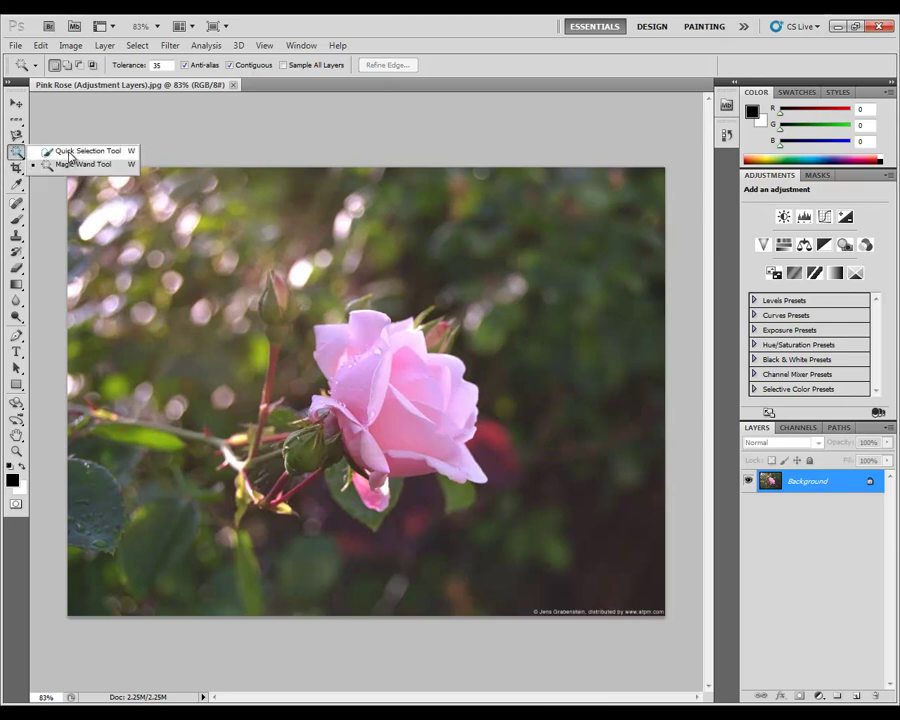
left_click(70, 152)
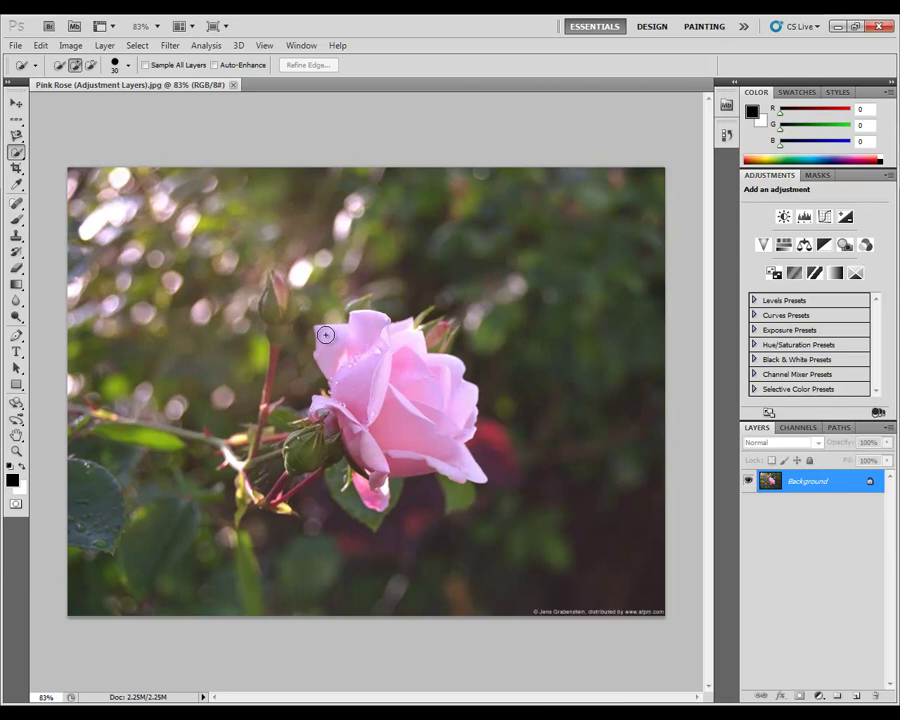
mouse_move(333, 338)
left_mouse_down()
mouse_move(384, 345)
mouse_move(440, 426)
mouse_move(421, 452)
mouse_move(359, 444)
left_mouse_up()
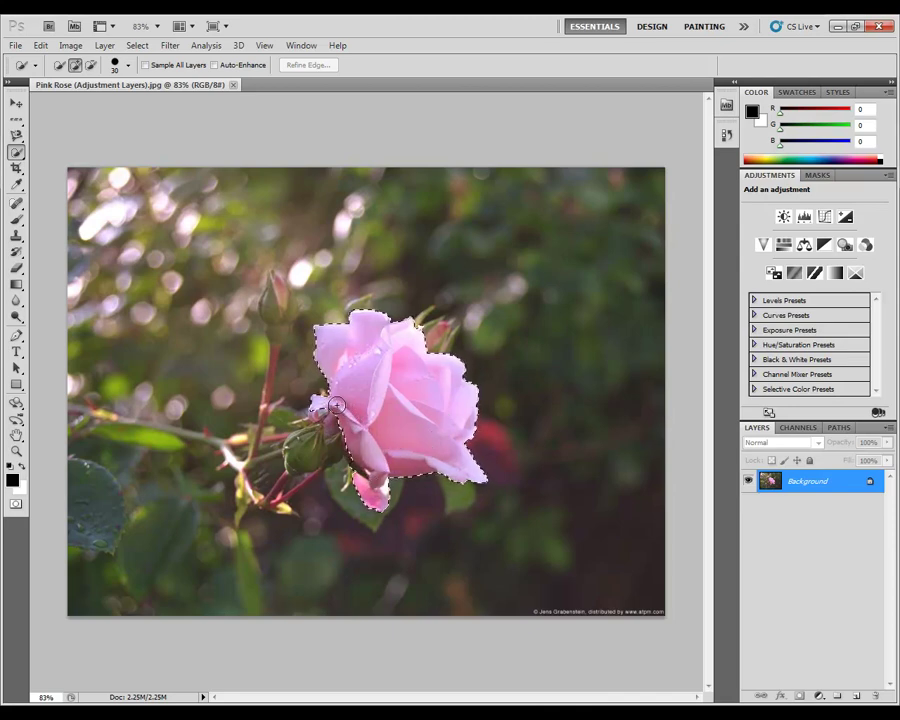
left_click_drag(404, 417, 403, 416)
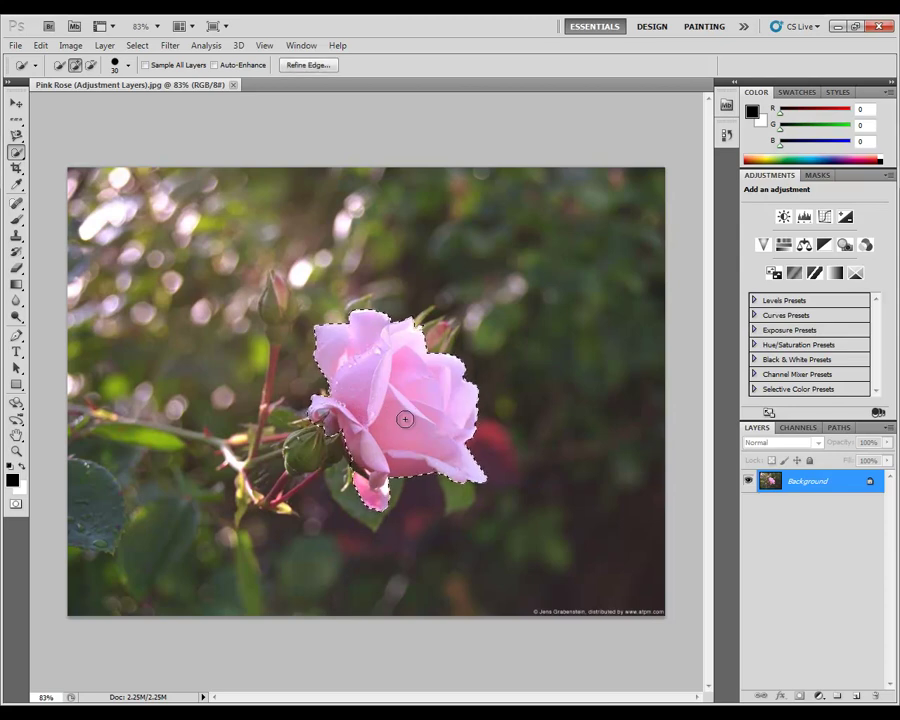